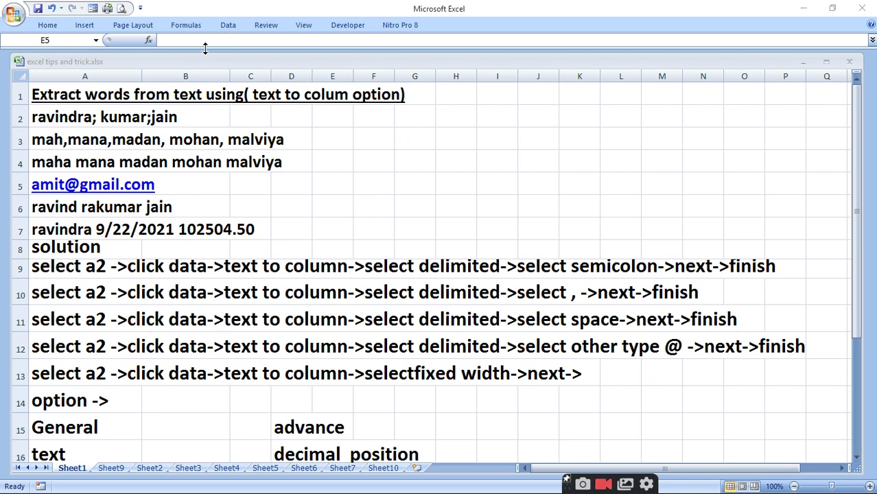
# Step: Select cell A2 and cancel the accidental insert-cells prompt
pyautogui.click(45, 115)
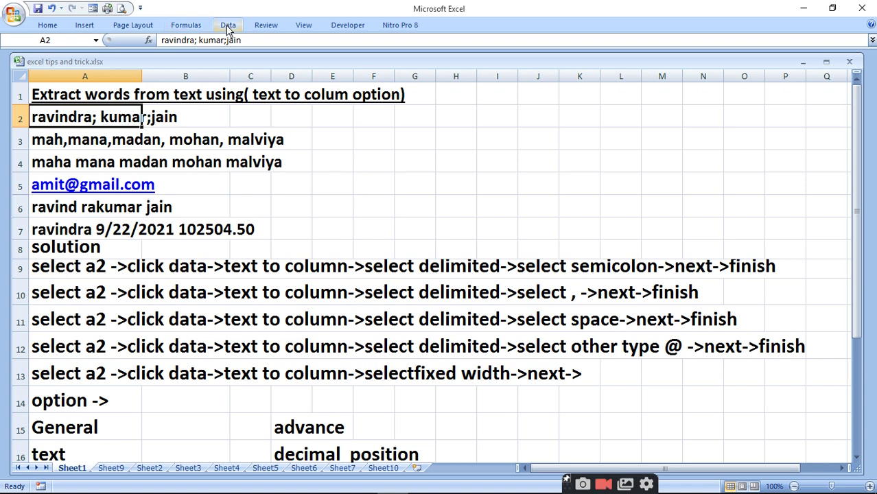
pyautogui.hotkey('ctrl', 'shift', '+')
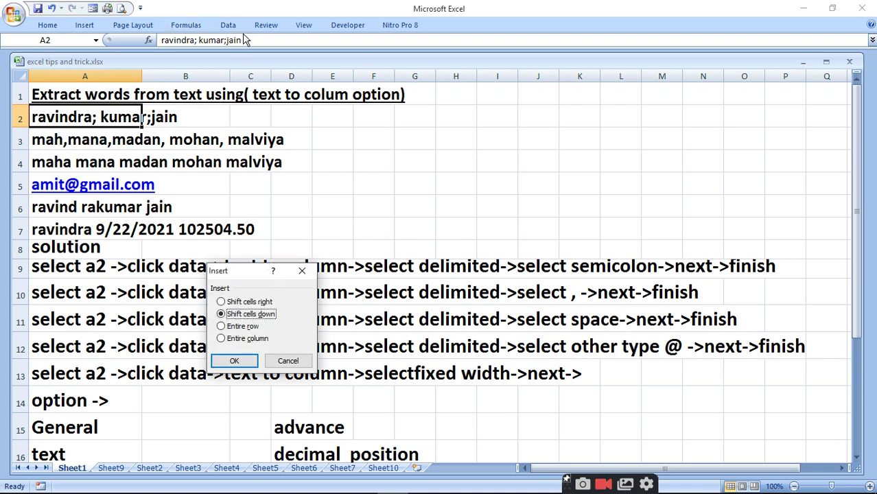
pyautogui.click(288, 360)
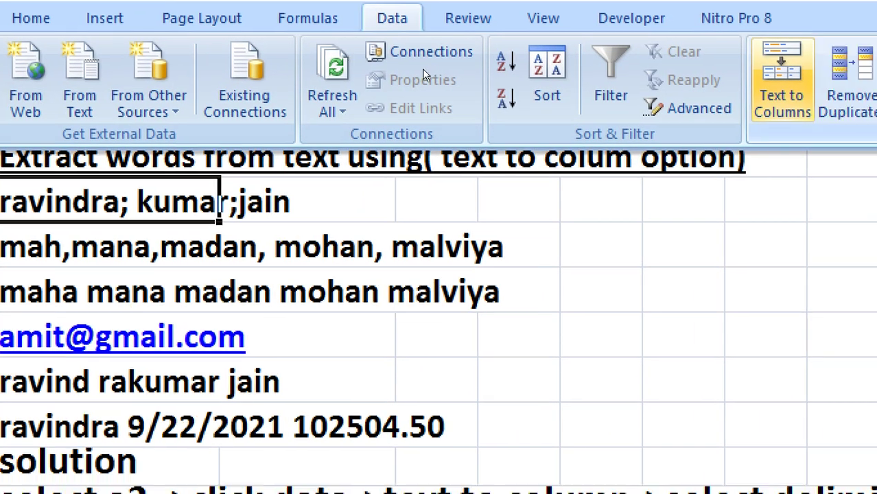
pyautogui.click(782, 82)
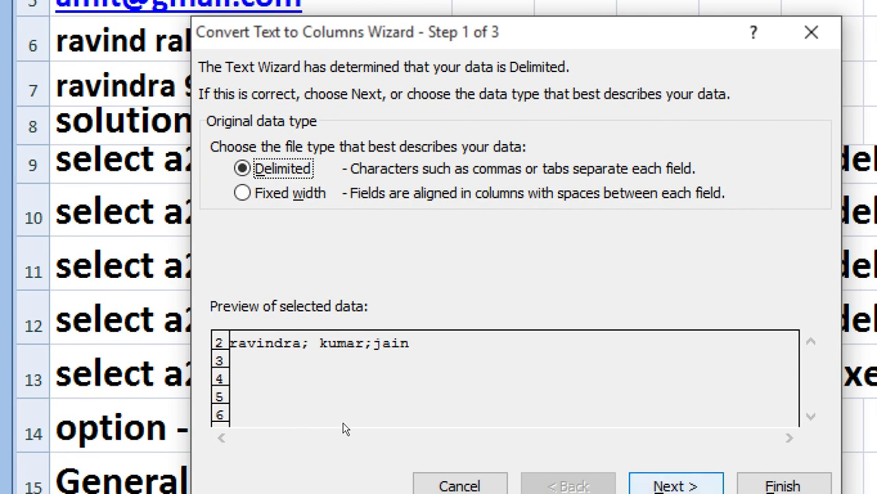
pyautogui.press('Return')
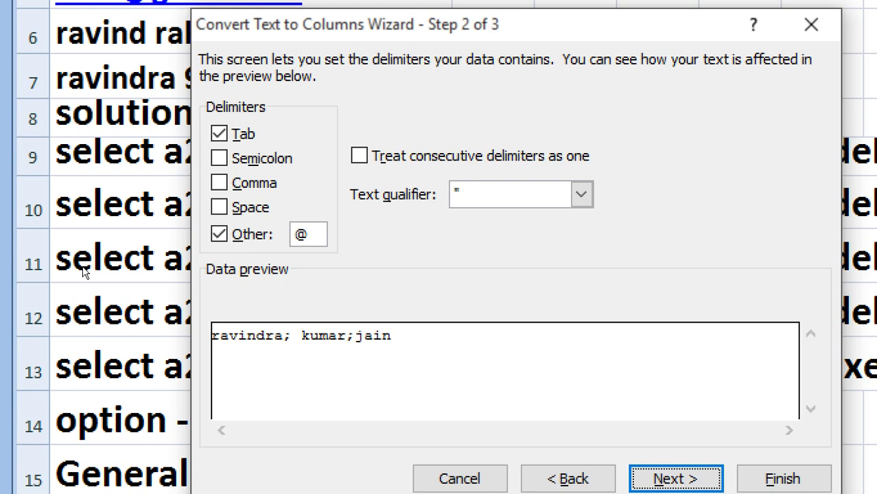
pyautogui.hotkey('alt', 'o')
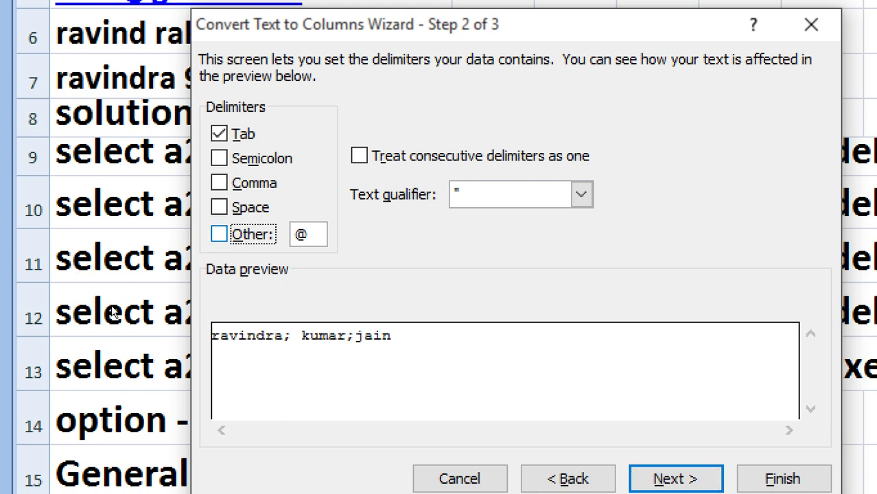
pyautogui.hotkey('alt', 'm')
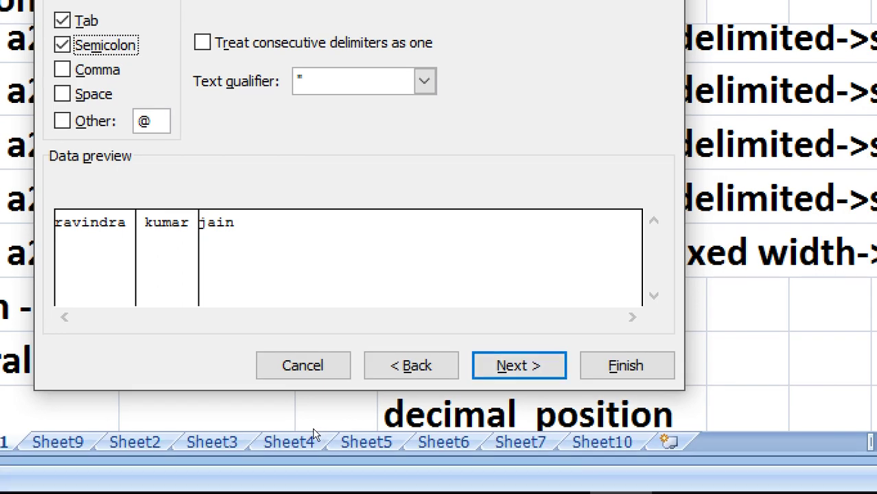
pyautogui.hotkey('alt', 'n')
pyautogui.hotkey('alt', 'n')
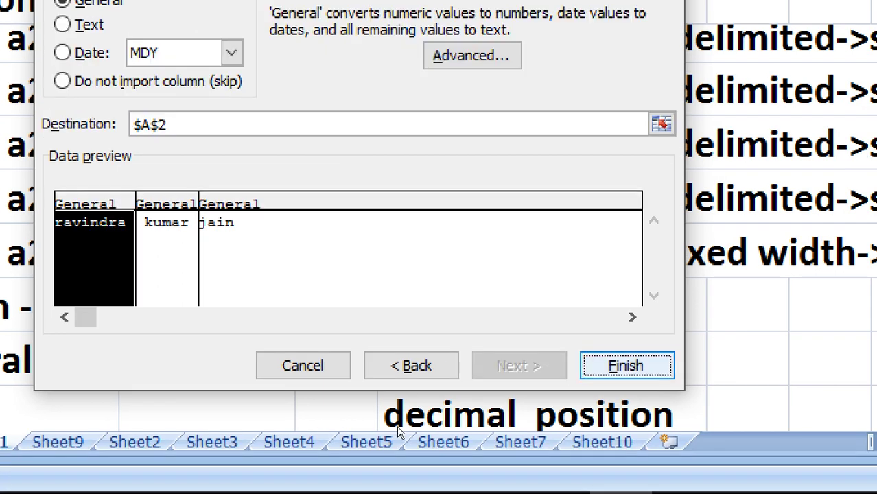
pyautogui.press('Return')
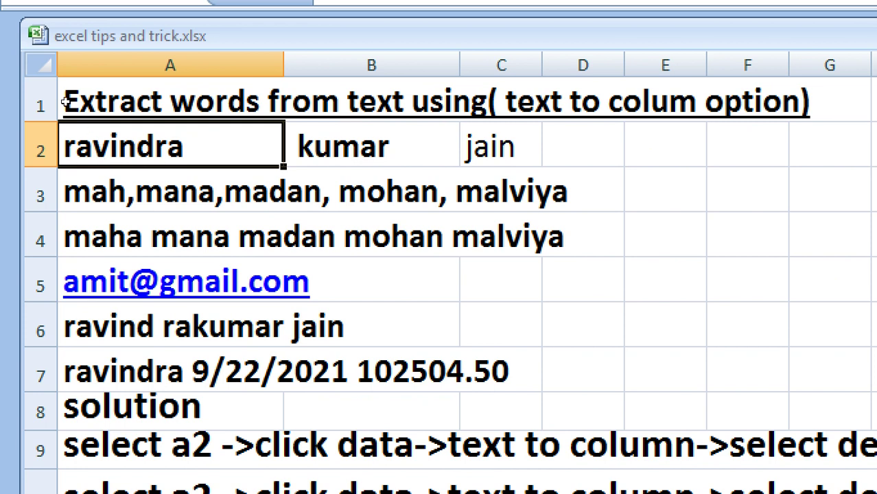
# Step: Correct A3's first name from 'mah' to 'maha' by inserting an 'a', then reselect A3
pyautogui.press('Down')
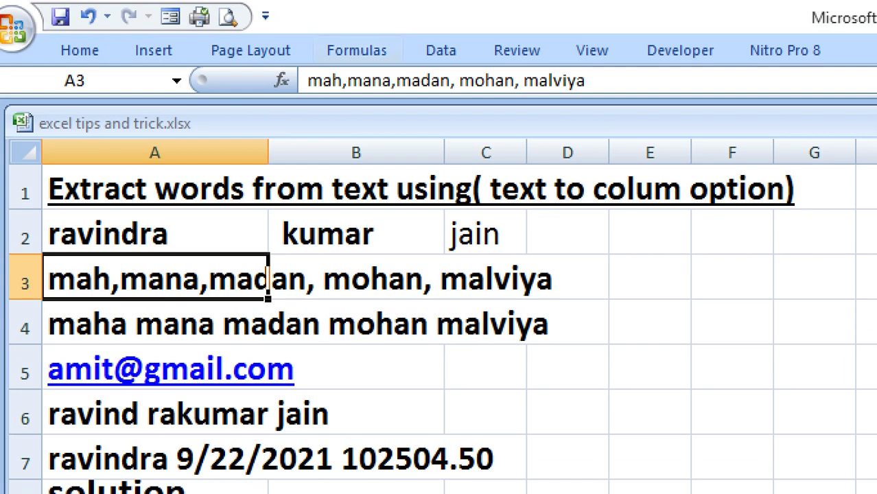
pyautogui.press('F2')
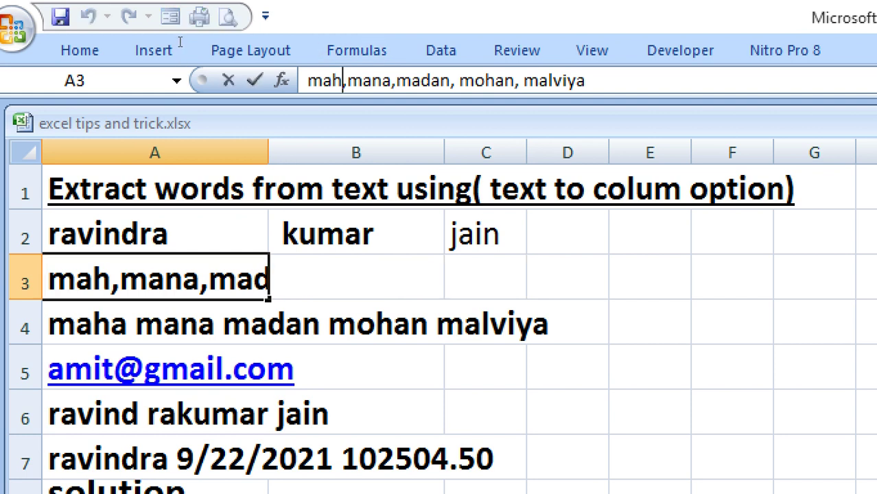
pyautogui.write('a')
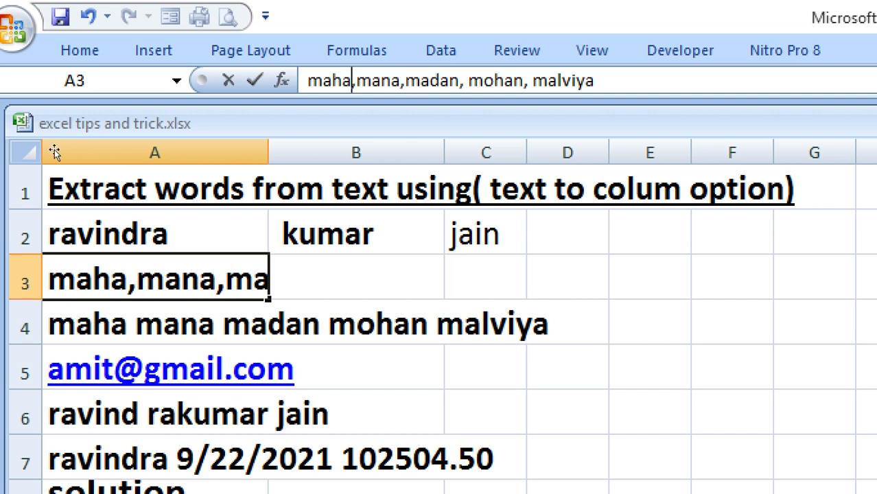
pyautogui.click(441, 51)
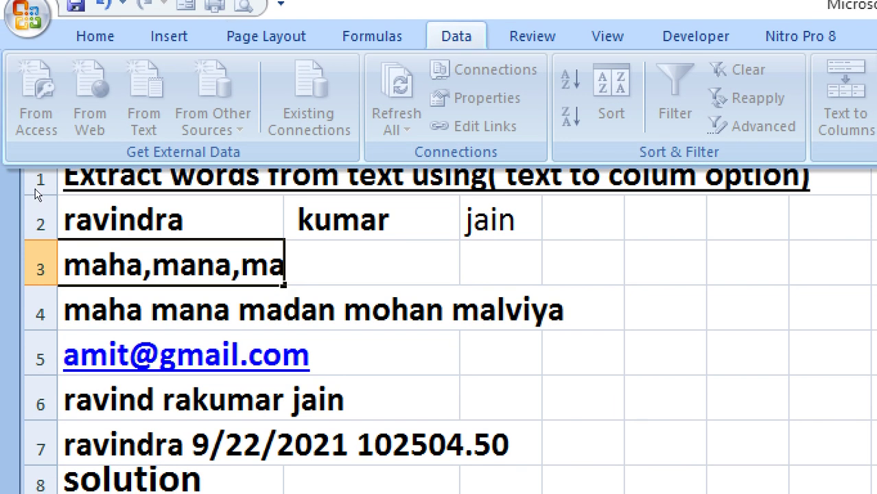
pyautogui.press('Escape')
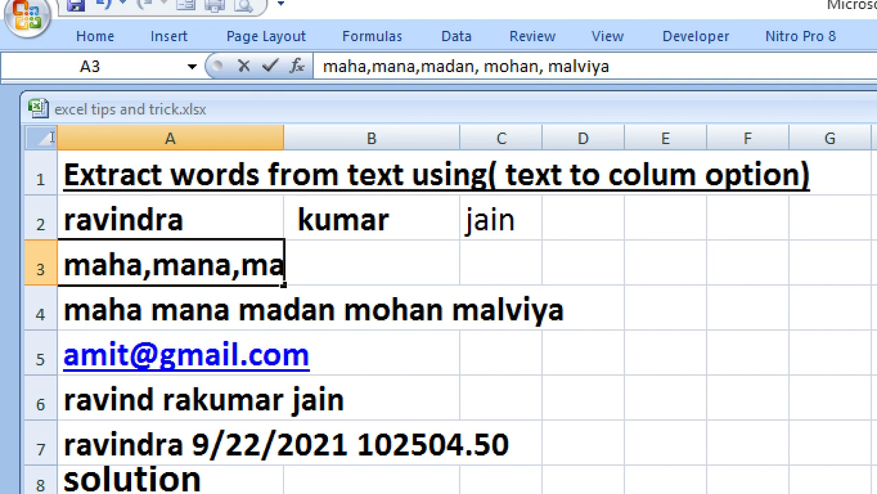
pyautogui.doubleClick(108, 264)
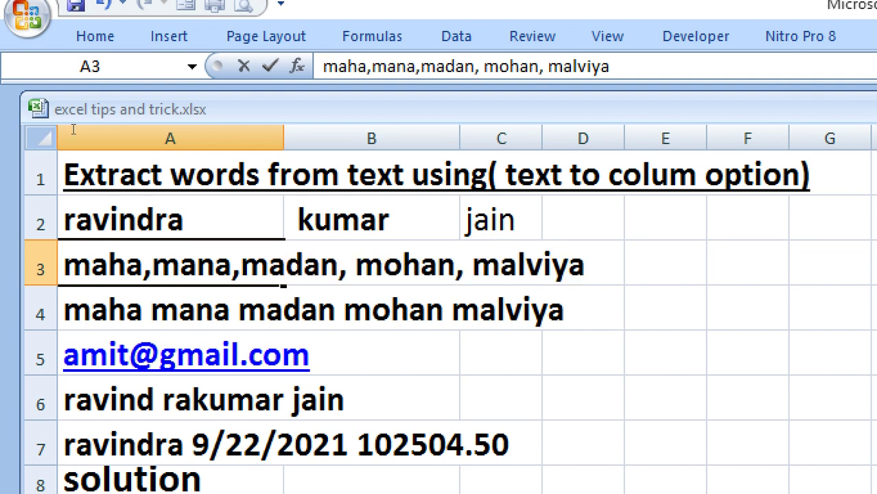
pyautogui.click(456, 37)
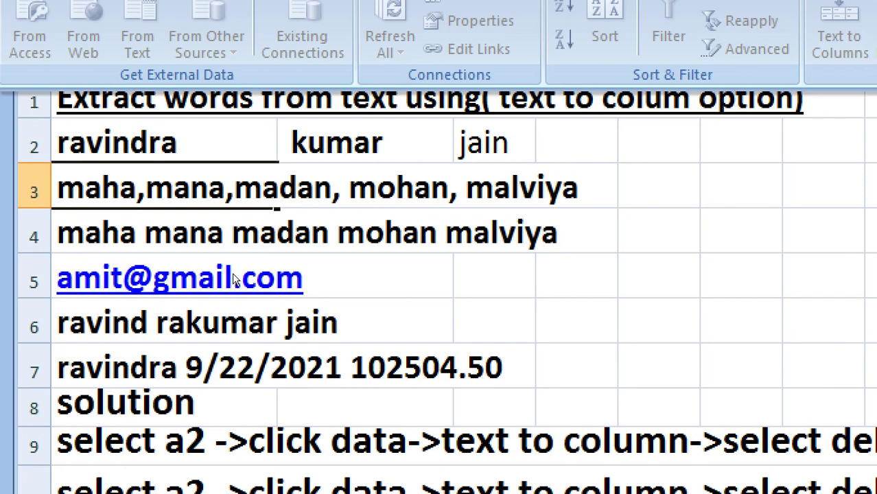
pyautogui.press('Escape')
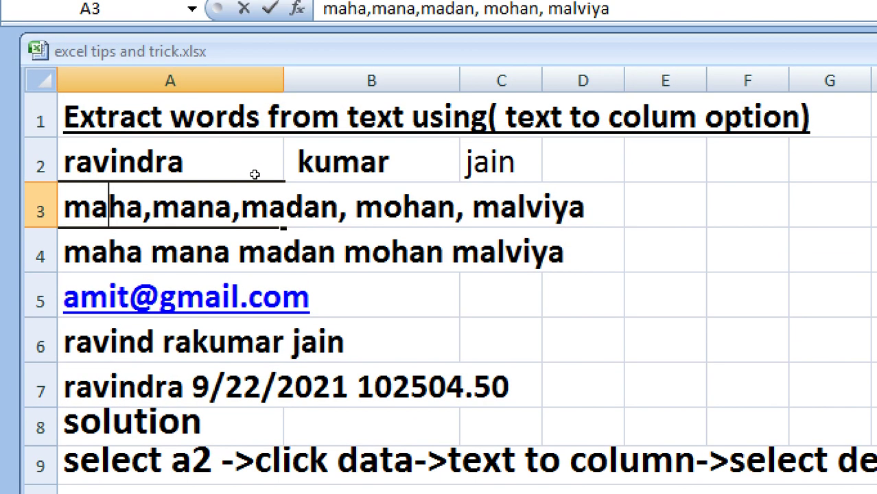
pyautogui.press('Escape')
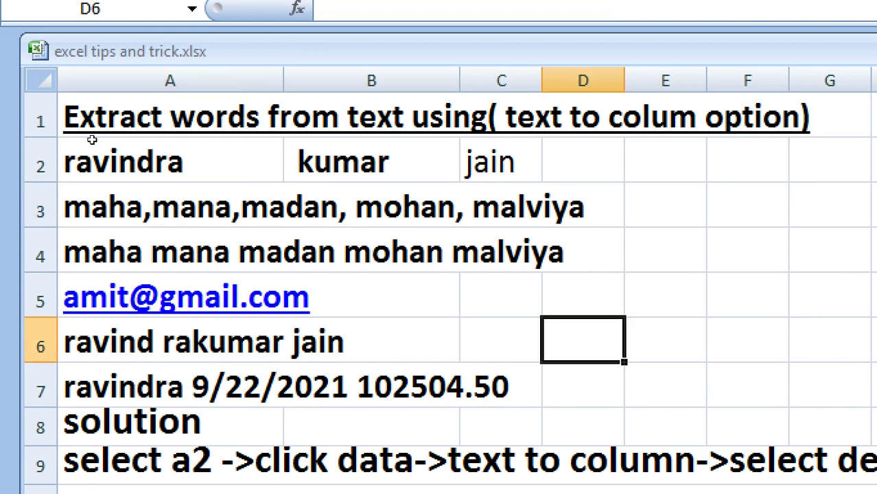
pyautogui.click(89, 206)
# Step: Split A3 at commas into maha, mana, madan, mohan and malviya, with Semicolon turned off
pyautogui.click(316, 50)
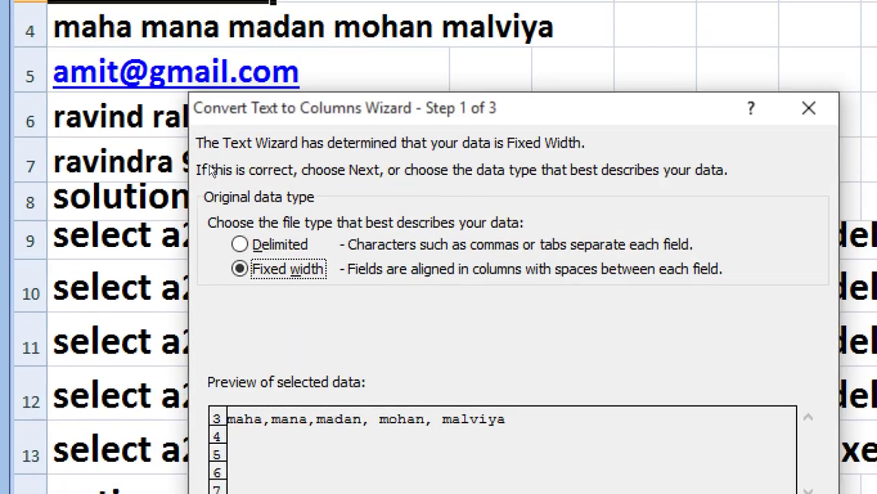
pyautogui.press('Up')
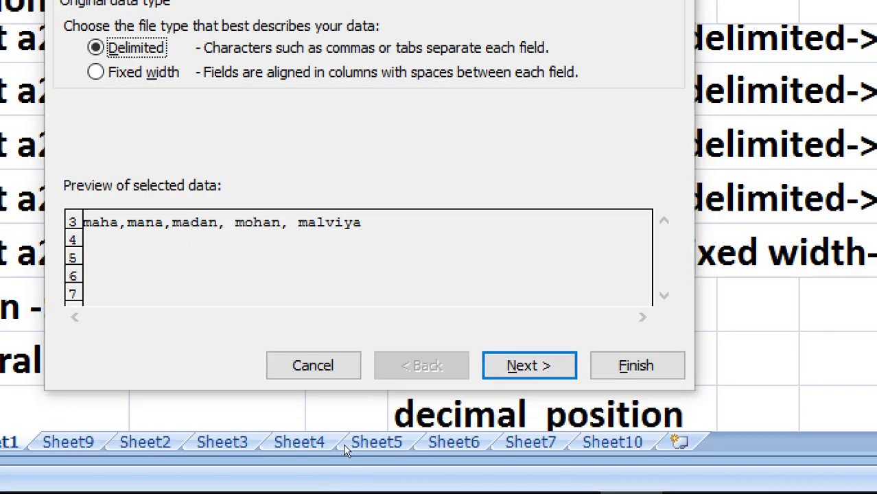
pyautogui.press('Return')
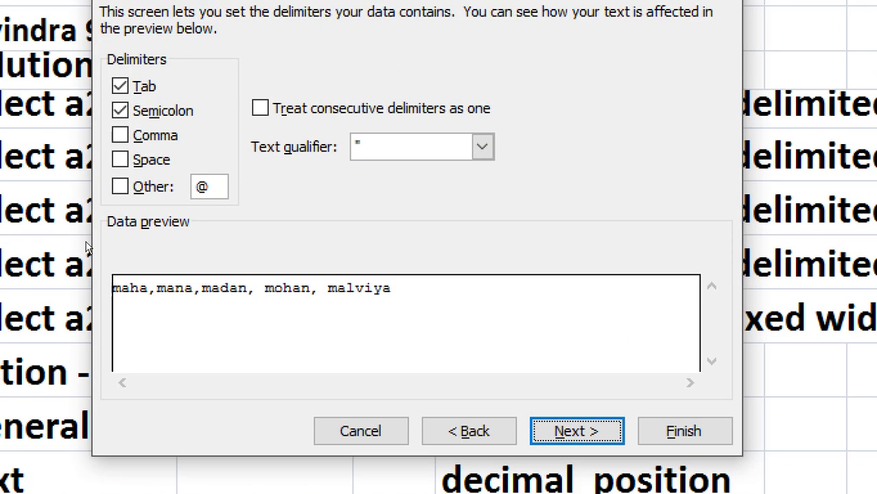
pyautogui.hotkey('alt', 'm')
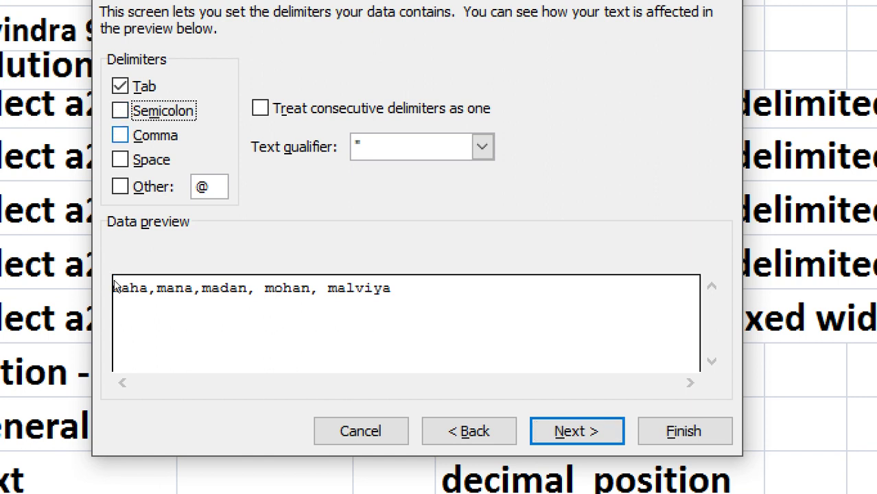
pyautogui.hotkey('alt', 'c')
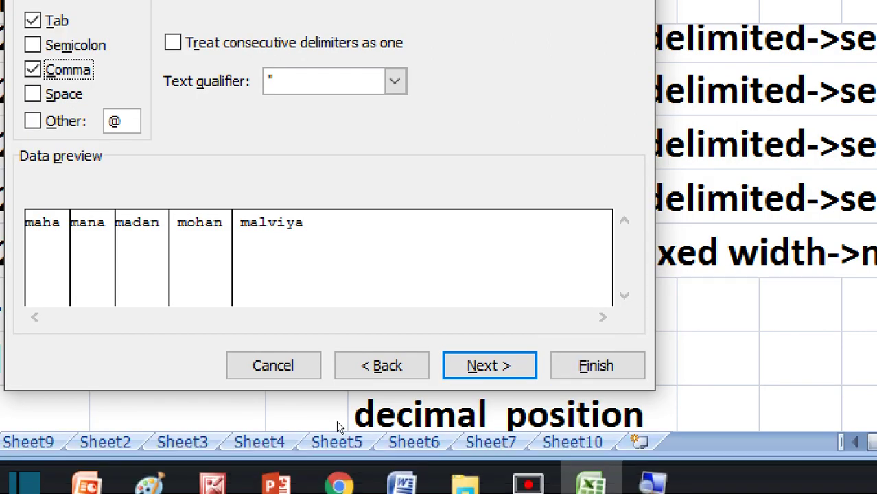
pyautogui.press('Return')
pyautogui.press('Return')
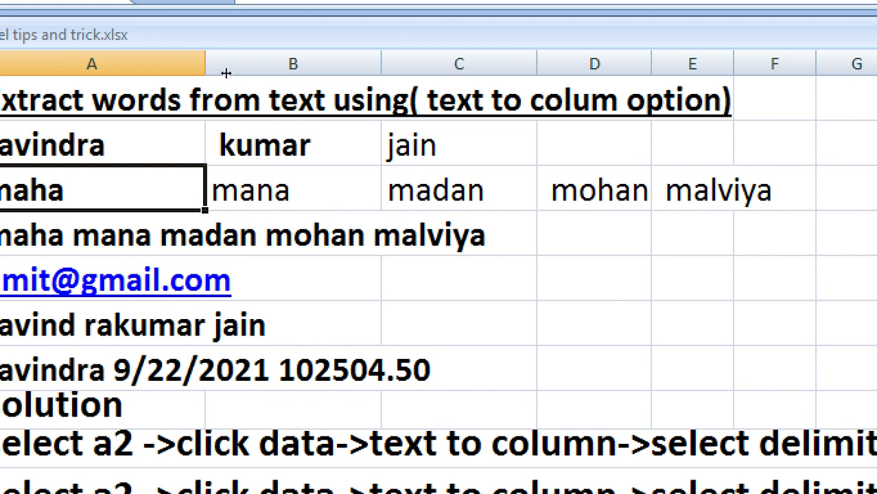
# Step: Narrow column B, select A4 and bring up the Data tools
pyautogui.moveTo(381, 64); pyautogui.dragTo(331, 64)
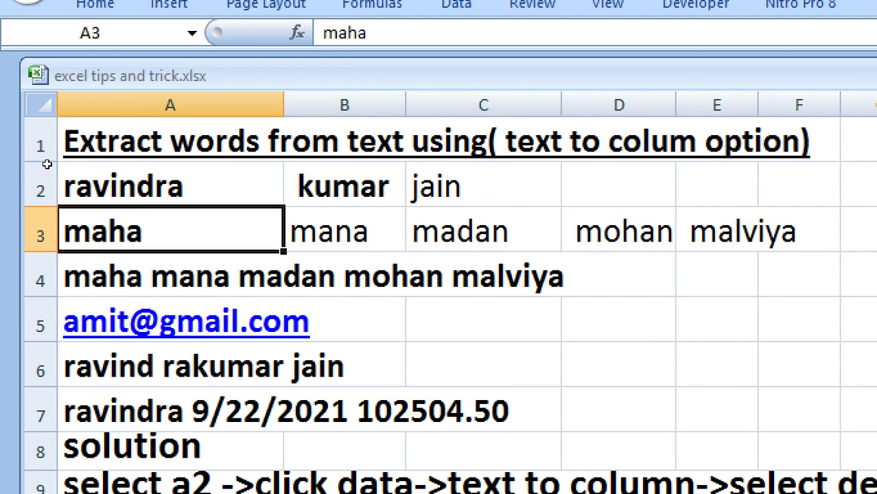
pyautogui.press('Down')
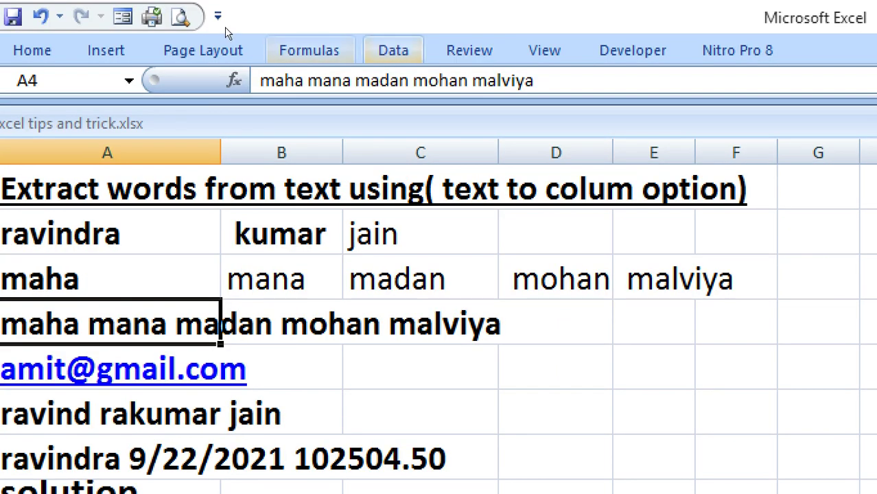
pyautogui.click(456, 4)
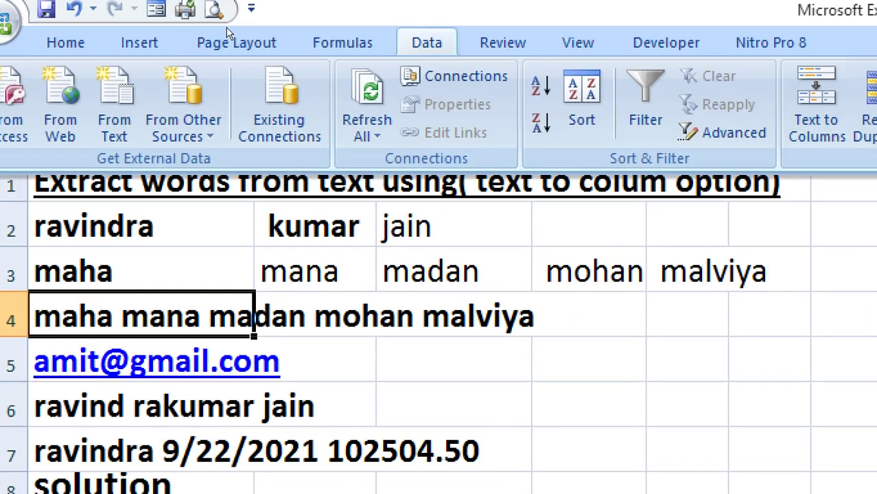
# Step: Split A4 at spaces, consecutive spaces as one and Comma off, then dismiss the error message
pyautogui.click(817, 103)
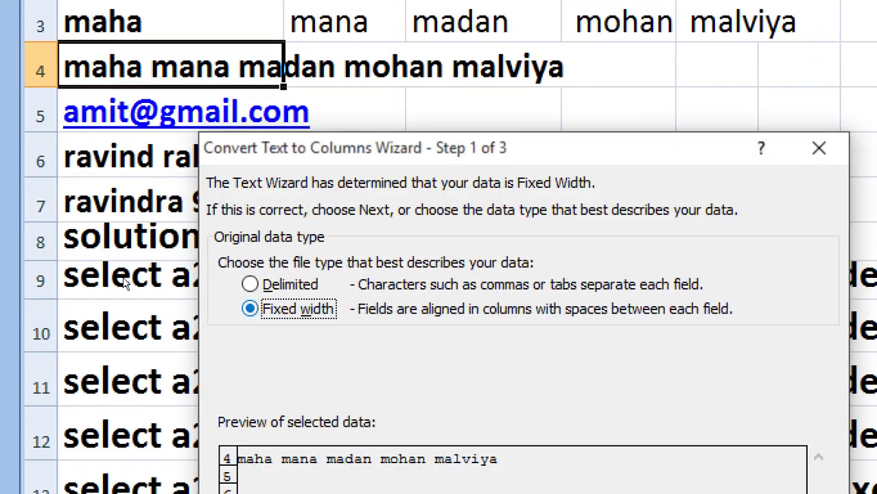
pyautogui.press('Up')
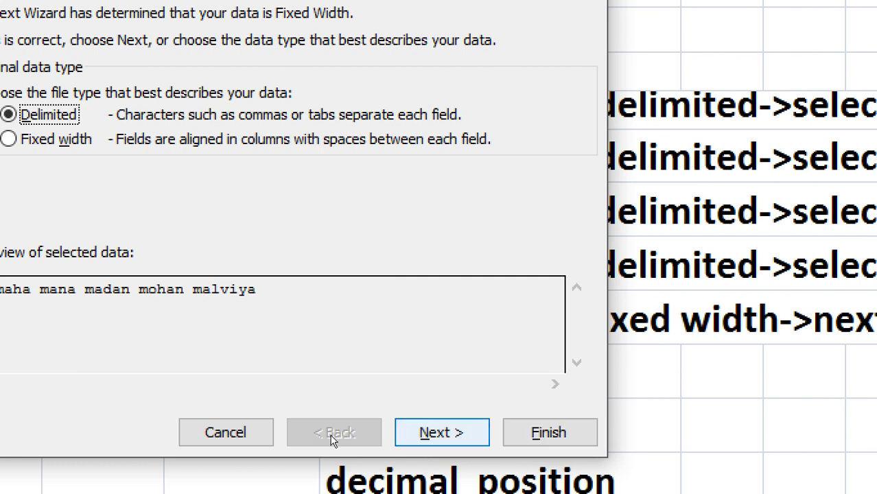
pyautogui.press('Return')
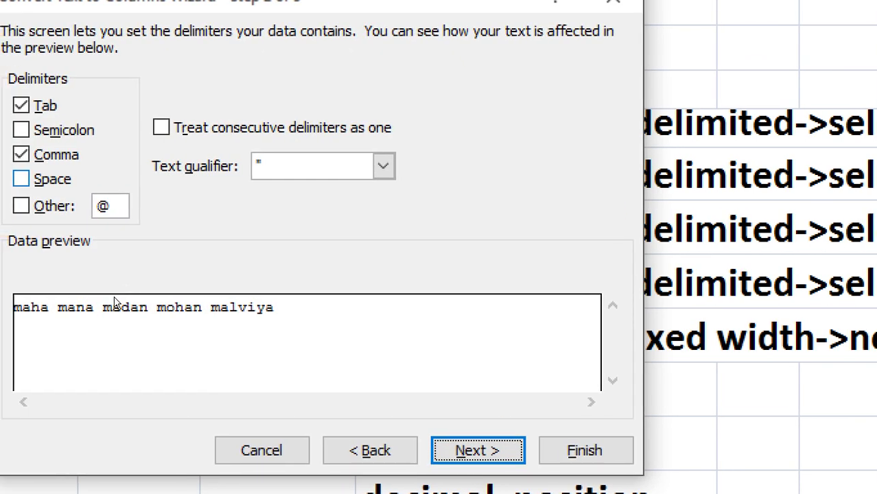
pyautogui.hotkey('alt', 'r')
pyautogui.hotkey('alt', 's')
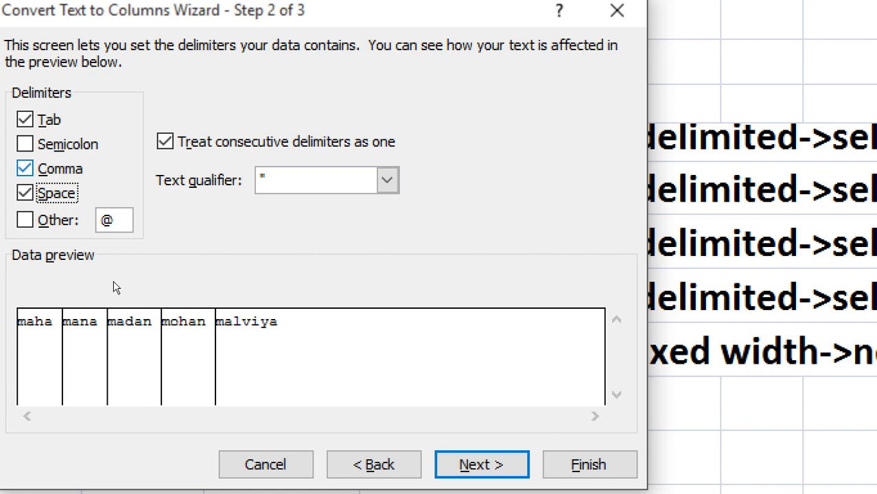
pyautogui.press('Up')
pyautogui.press('space')
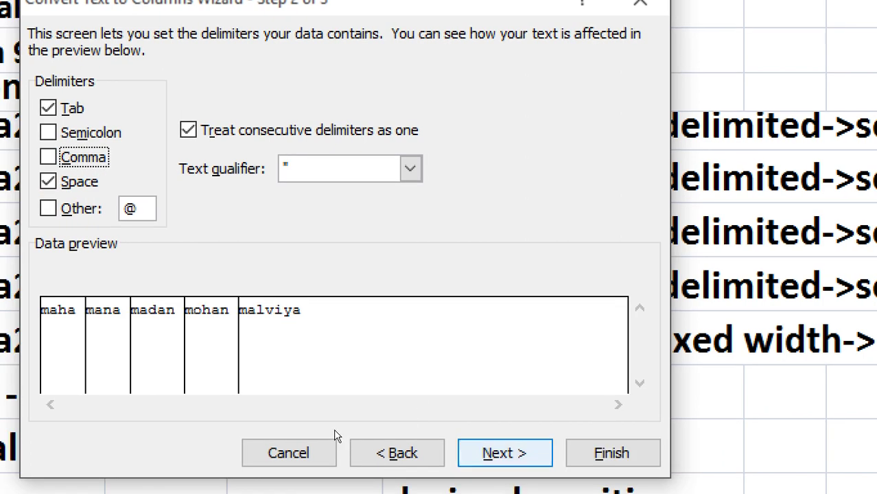
pyautogui.press('Return')
pyautogui.press('Return')
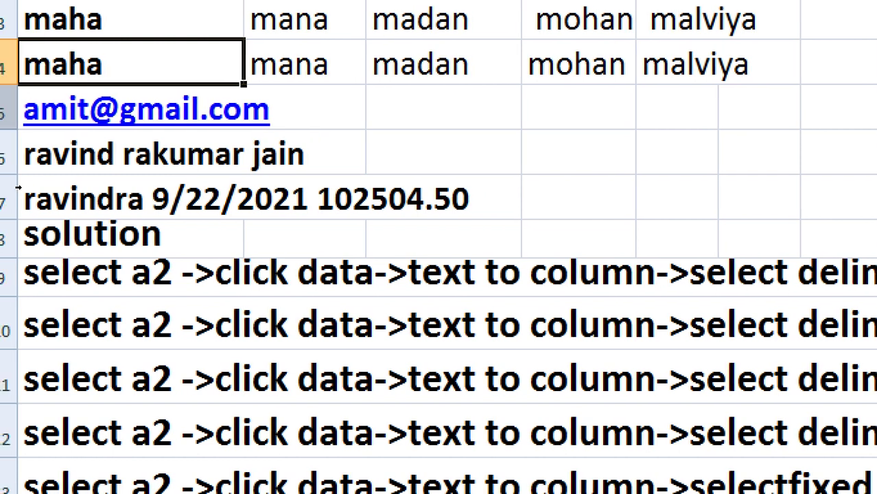
pyautogui.press('Down')
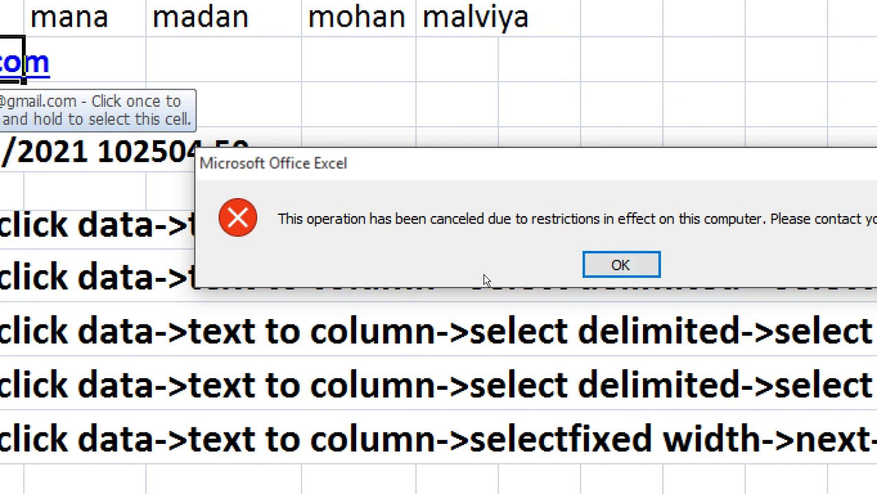
pyautogui.click(621, 265)
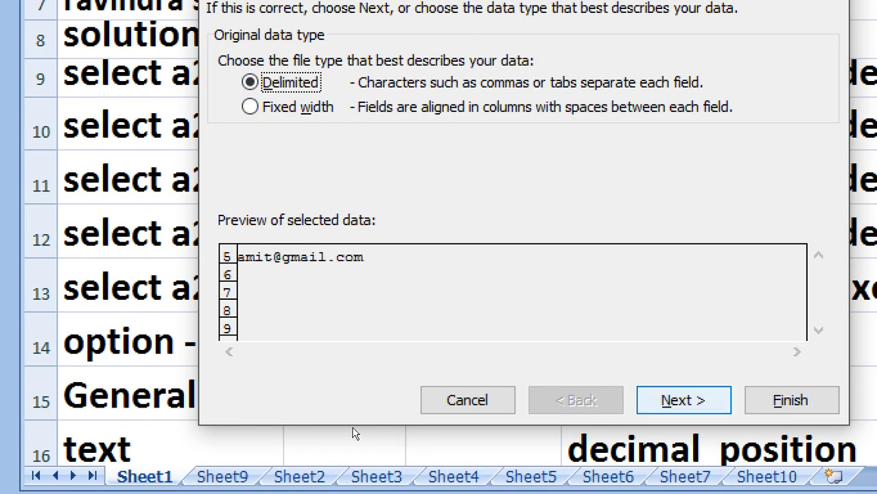
# Step: Split A5's e-mail address at the @ into user name and gmail.com, with Space unchecked
pyautogui.press('Return')
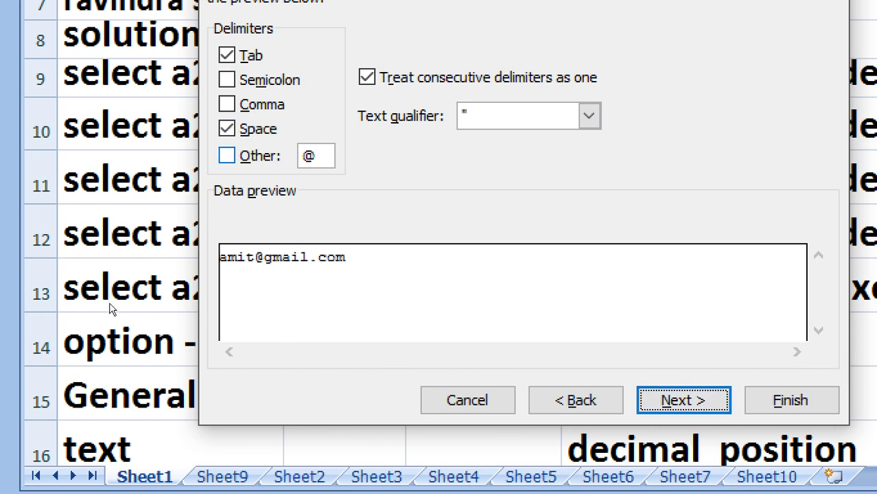
pyautogui.hotkey('alt', 's')
pyautogui.press('Tab')
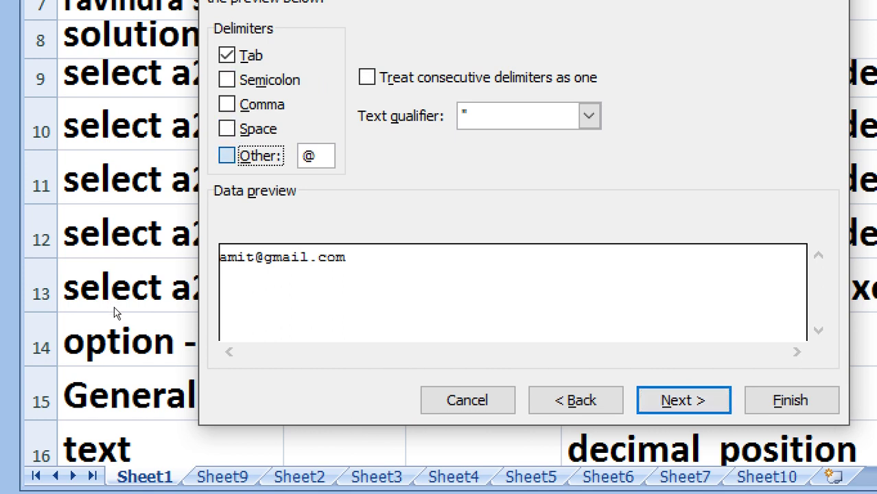
pyautogui.press('space')
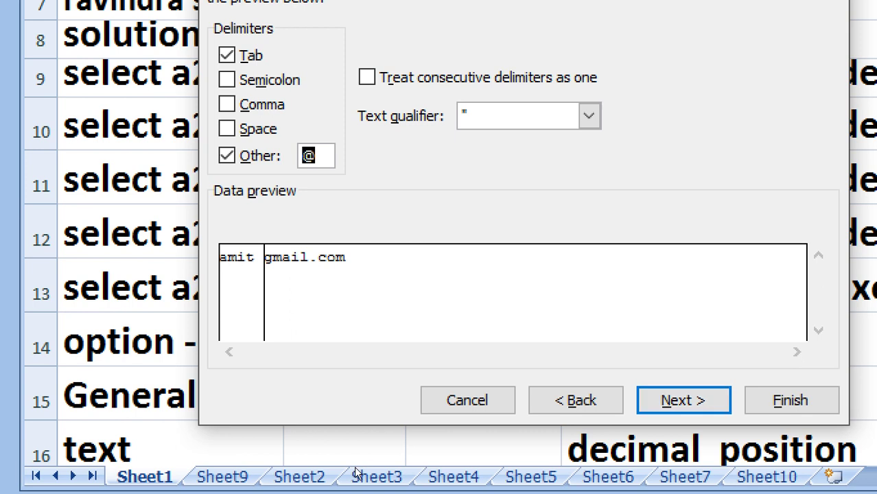
pyautogui.hotkey('alt', 'n')
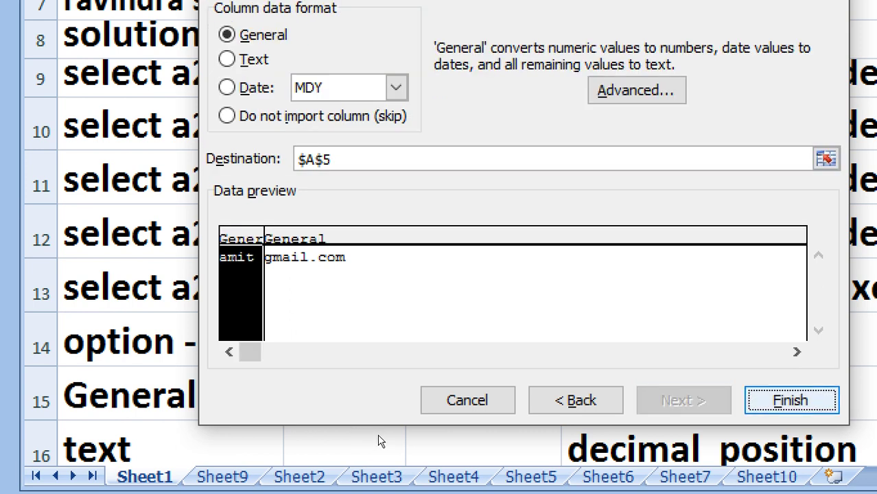
pyautogui.press('Return')
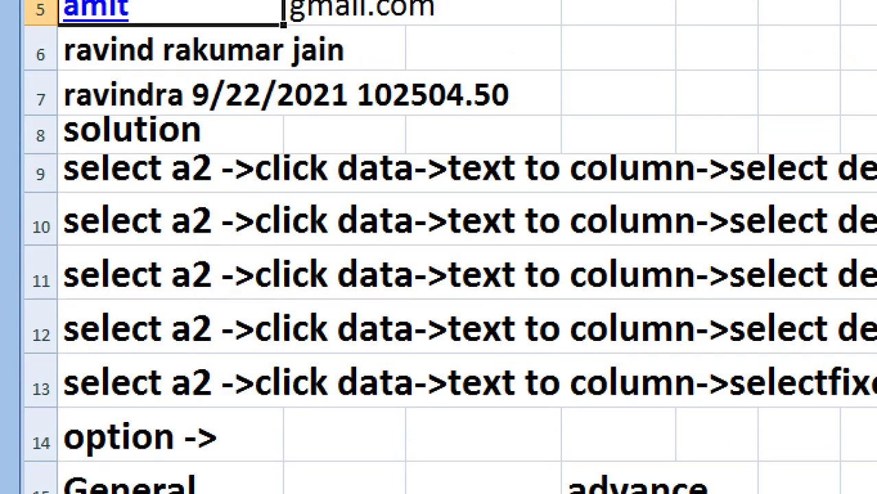
pyautogui.press('Down')
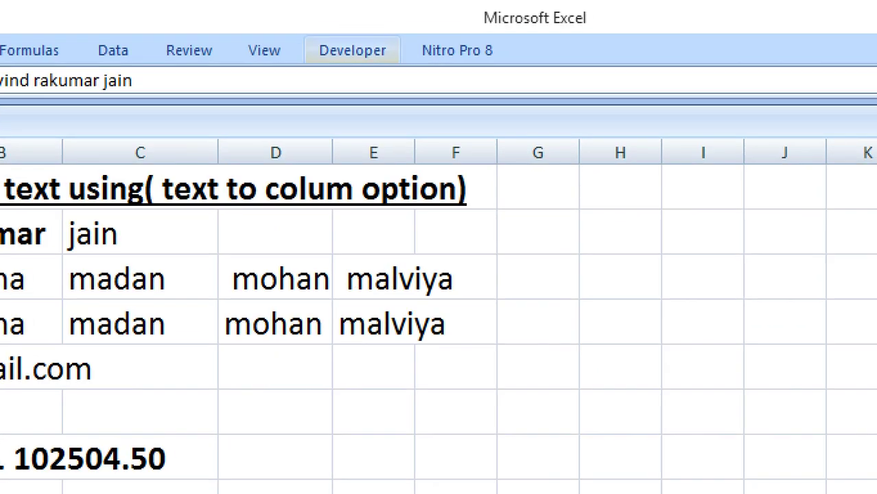
pyautogui.click(113, 50)
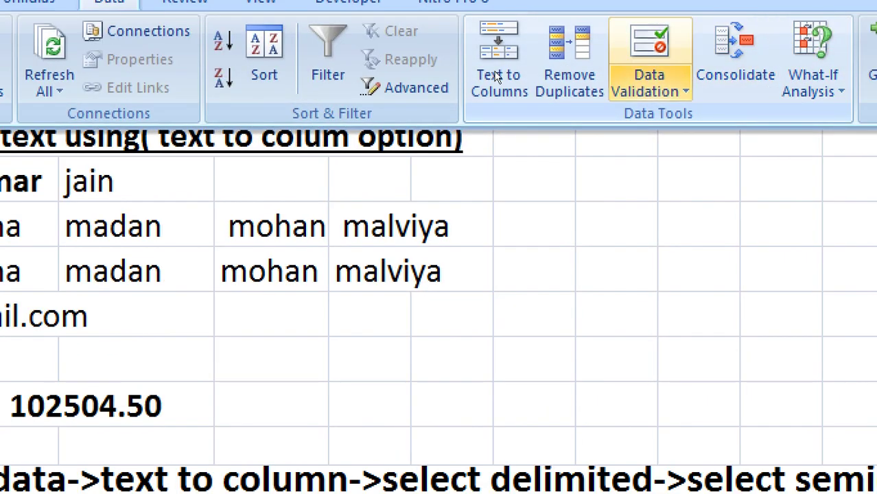
pyautogui.click(496, 77)
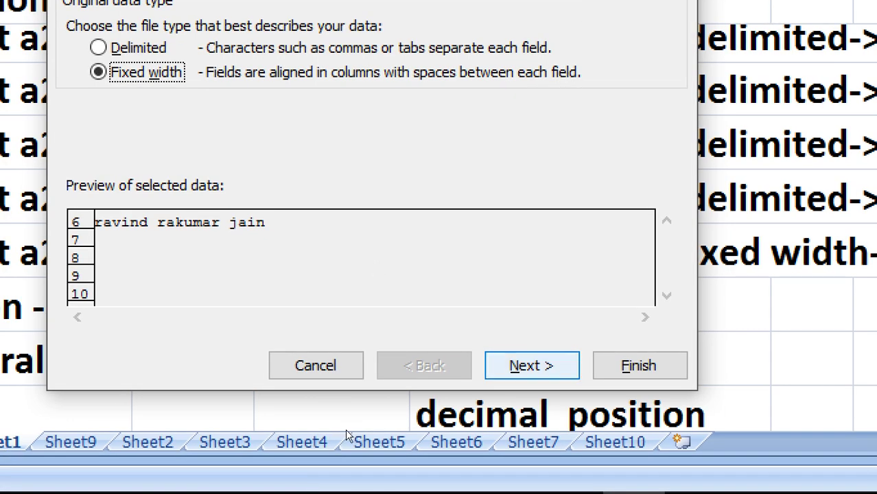
pyautogui.press('Return')
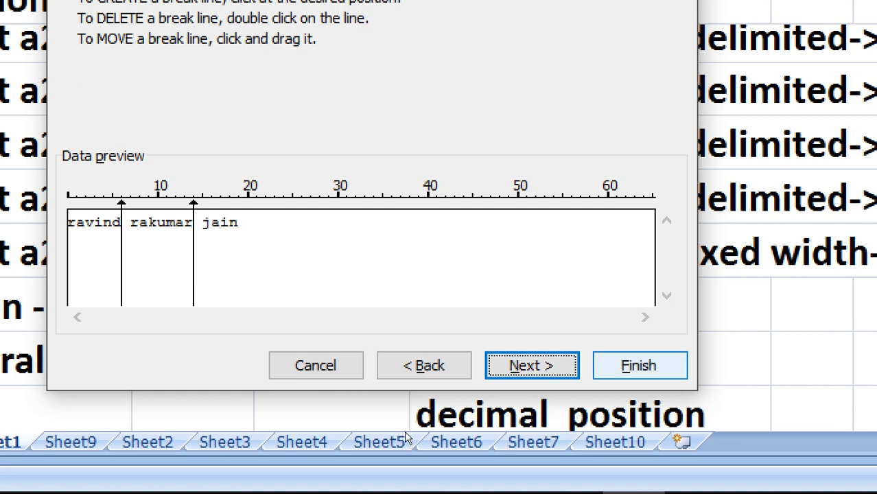
pyautogui.press('Escape')
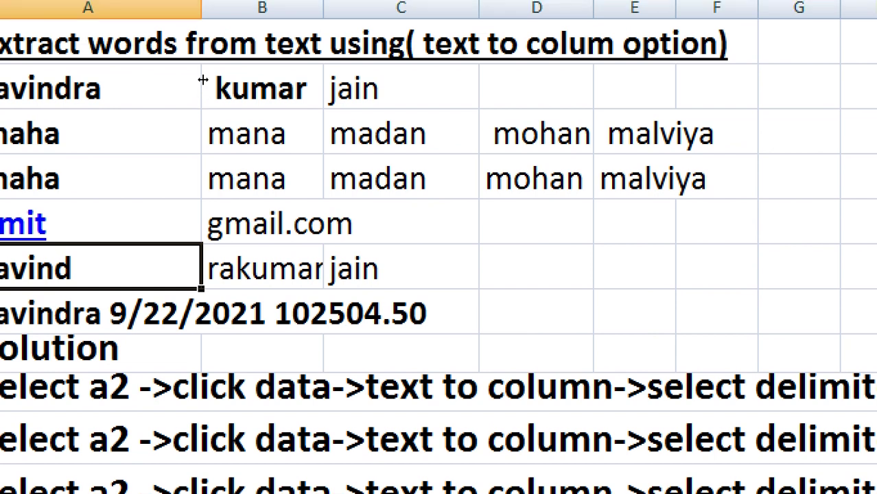
# Step: Widen column B, select A7 and start a fixed-width Text to Columns split to its breaks
pyautogui.moveTo(323, 3); pyautogui.dragTo(369, 3)
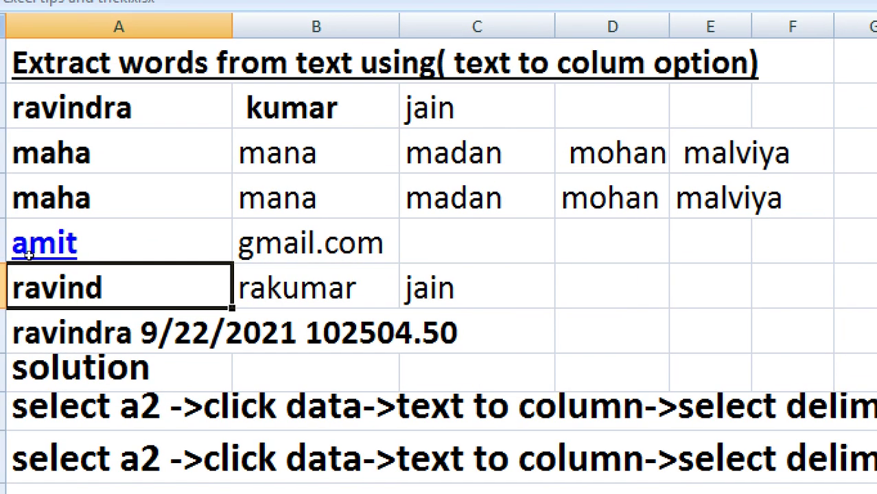
pyautogui.press('Down')
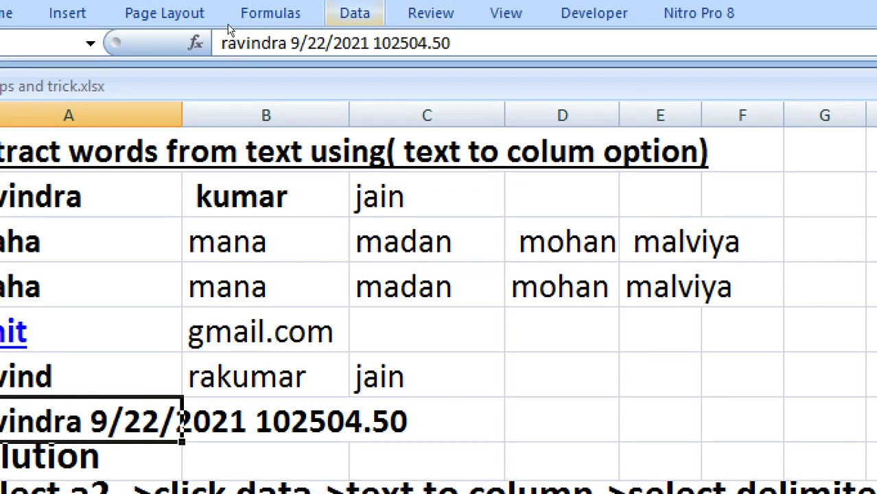
pyautogui.click(394, 7)
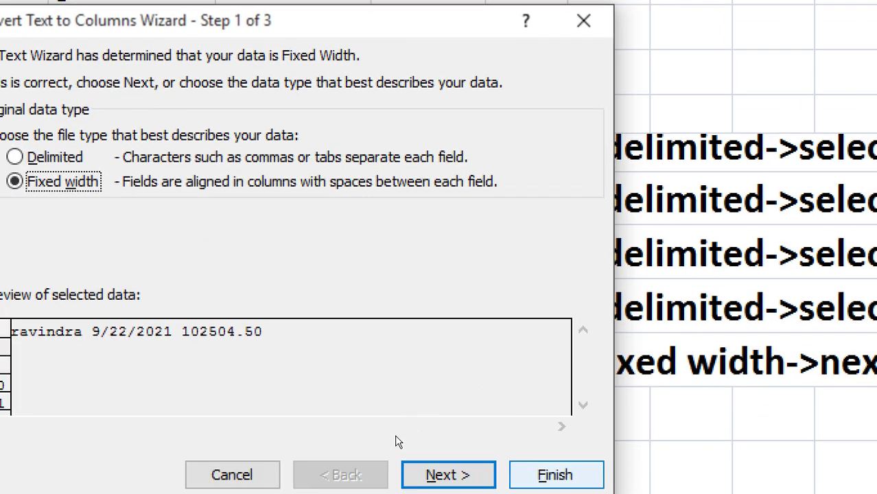
pyautogui.press('Return')
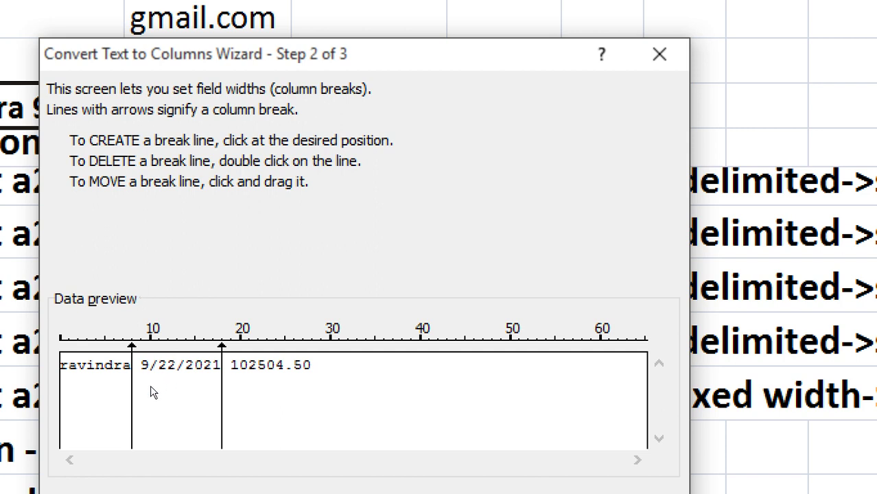
# Step: Move the first break to just after ravindra, discard an extra break, and advance to Step 3
pyautogui.moveTo(146, 387); pyautogui.dragTo(196, 390)
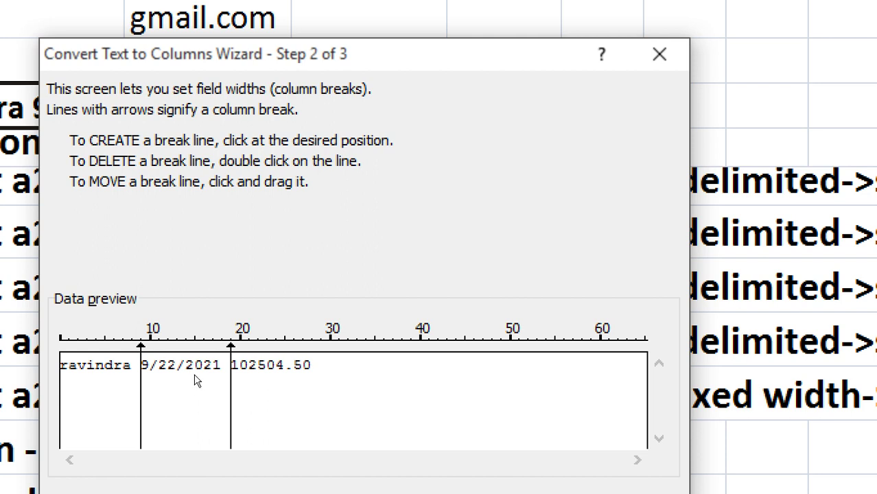
pyautogui.click(145, 376)
pyautogui.doubleClick(145, 376)
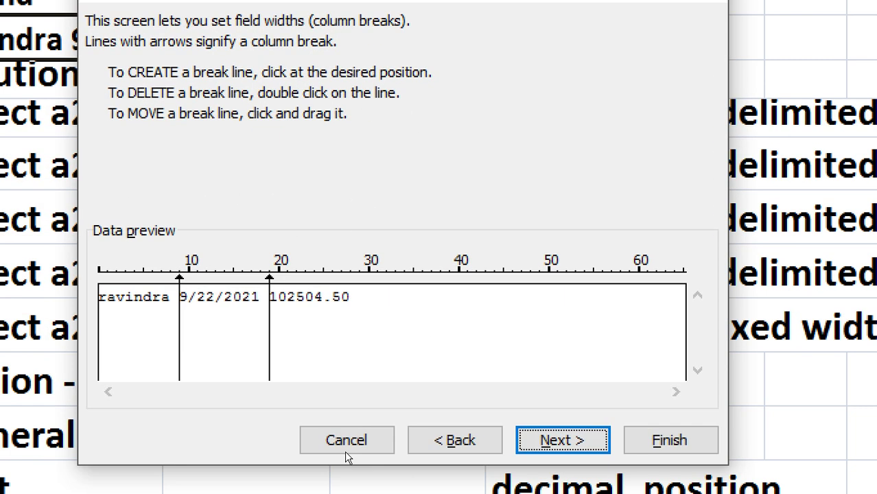
pyautogui.press('Return')
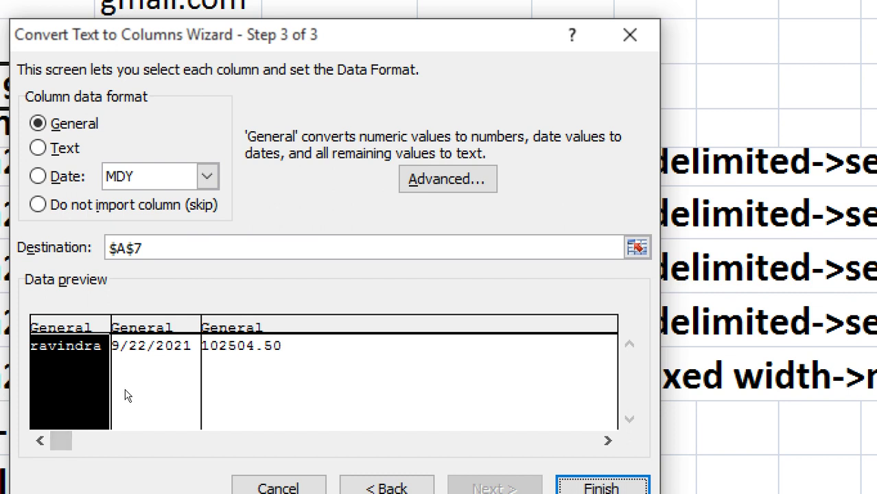
# Step: Format the first column as Text, the date column as MDY date, and the number column General
pyautogui.hotkey('alt', 't')
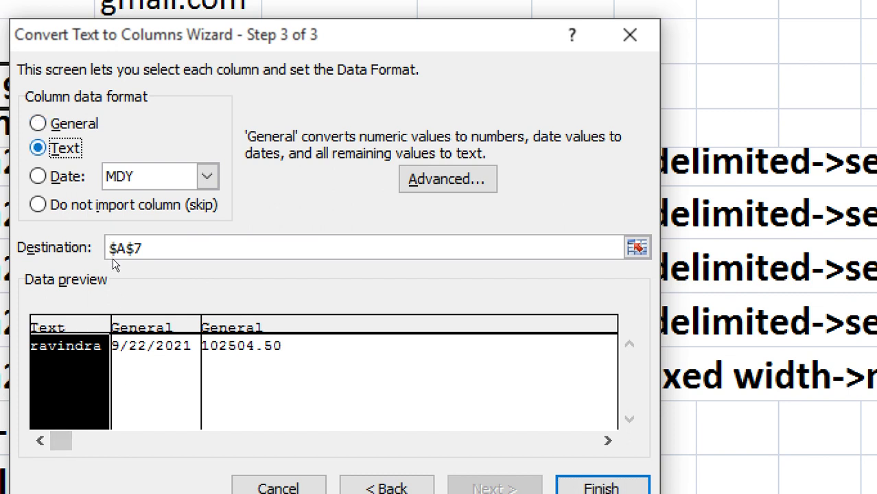
pyautogui.click(164, 378)
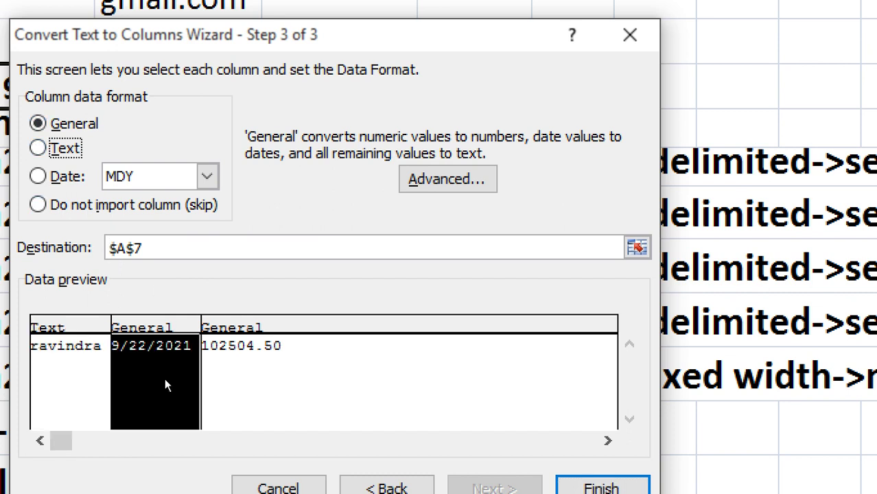
pyautogui.hotkey('alt', 'd')
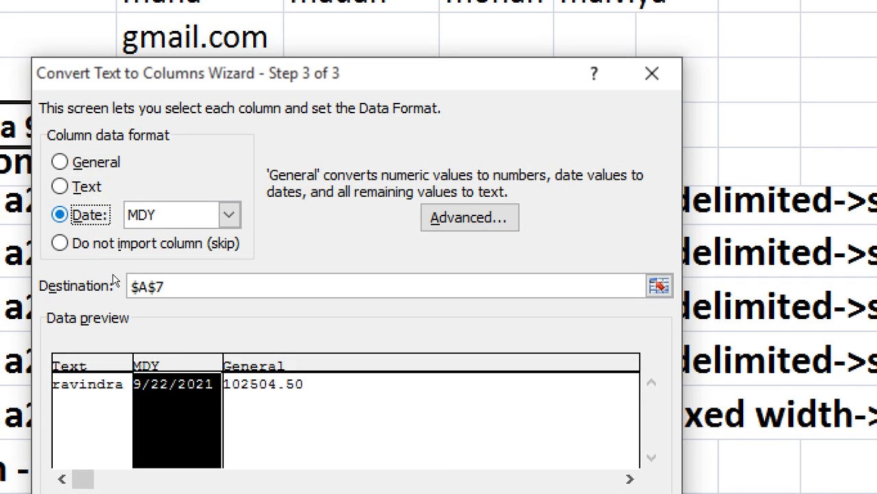
pyautogui.click(227, 384)
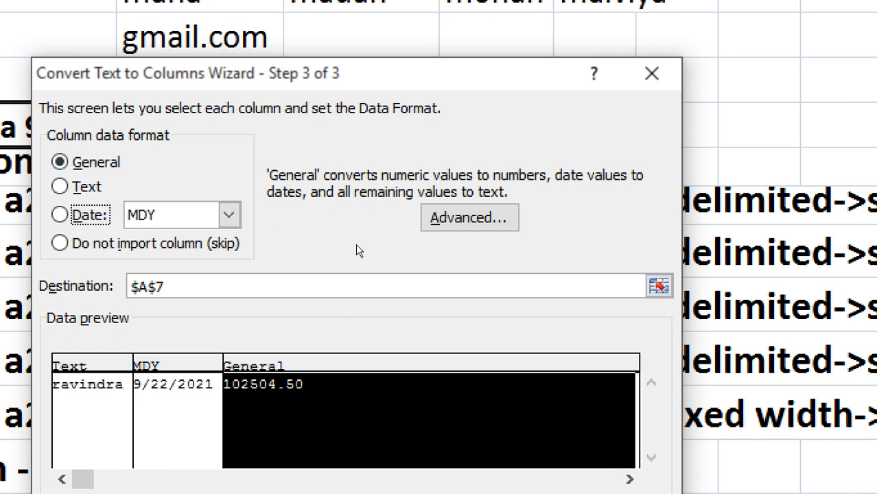
# Step: Keep the period as the decimal separator in the Advanced numeric settings
pyautogui.hotkey('alt', 'a')
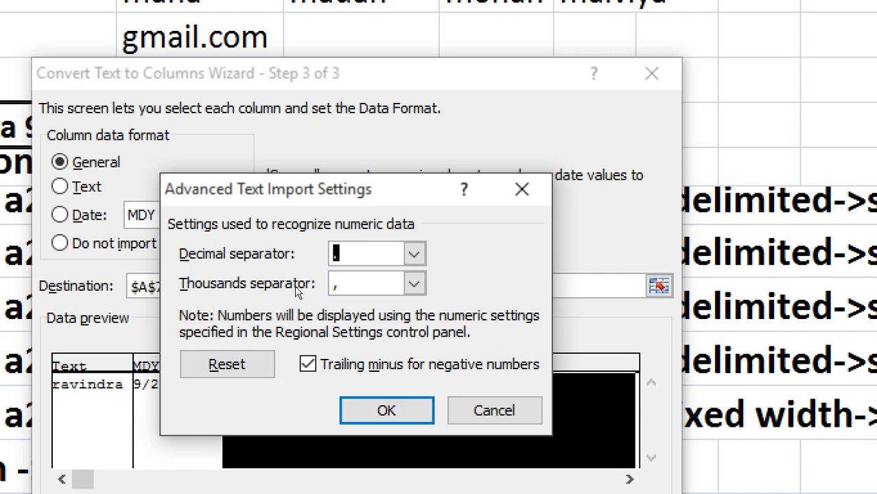
pyautogui.hotkey('alt', 'Down')
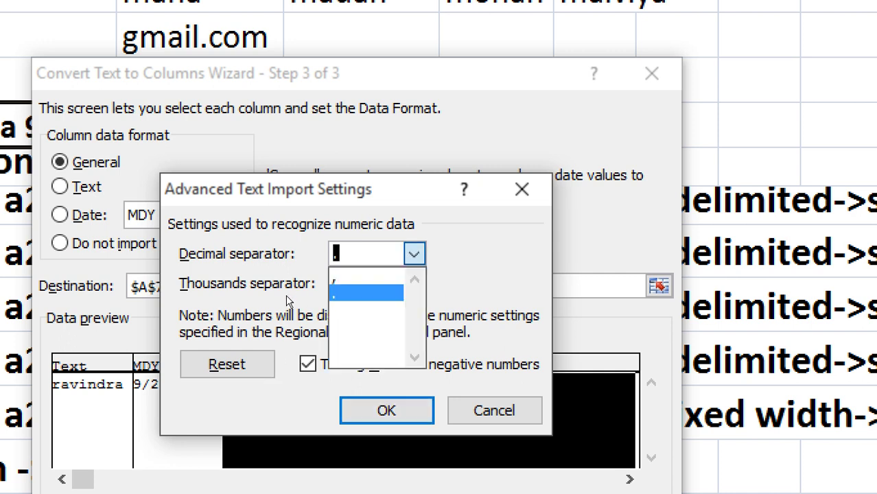
pyautogui.hotkey('alt', 'Up')
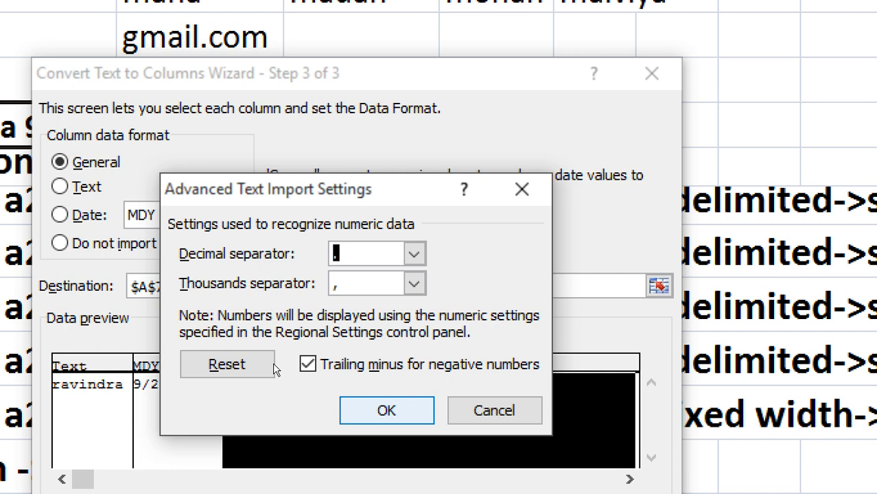
pyautogui.press('Return')
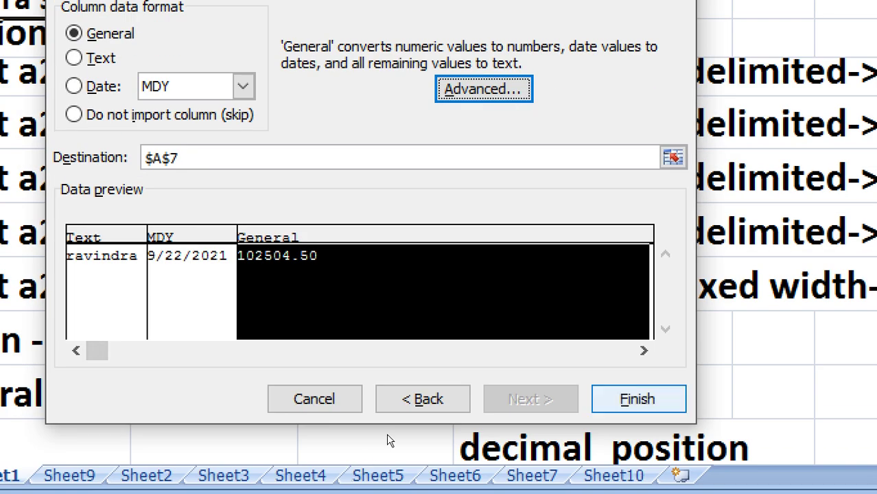
# Step: Finish splitting row 7 into ravindra, 9/22/2021 and 102504.5, and widen column C to fit 102504.5
pyautogui.hotkey('alt', 'f')
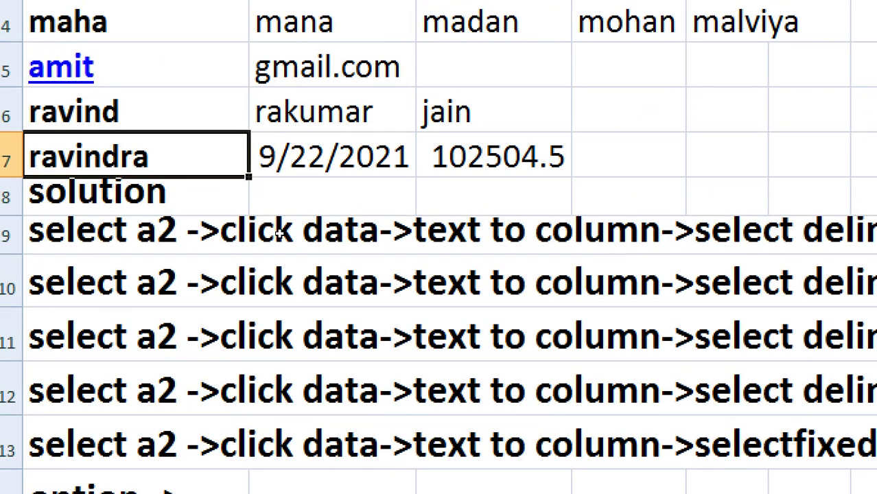
pyautogui.press('Right')
pyautogui.press('Right')
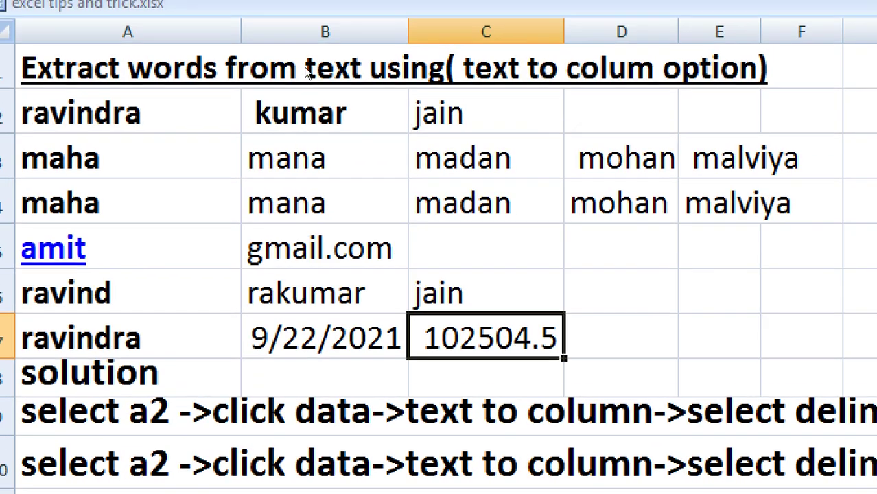
pyautogui.moveTo(564, 32); pyautogui.dragTo(608, 32)
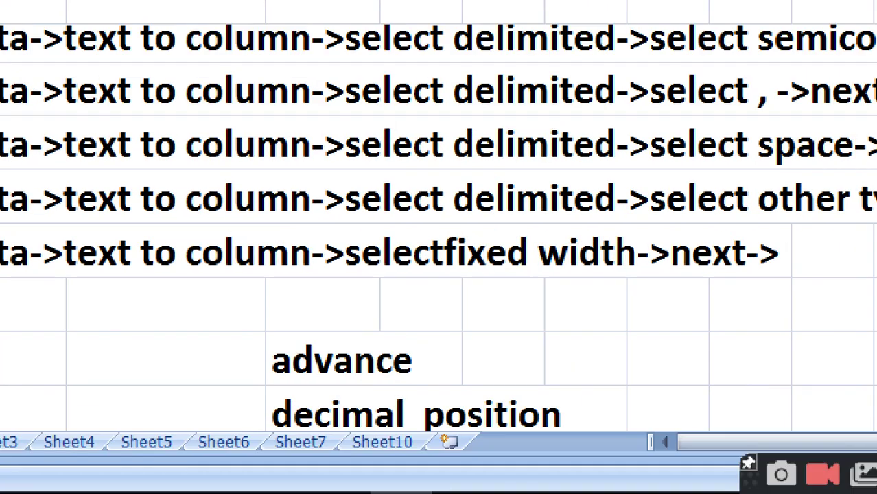
pyautogui.moveTo(339, 472)
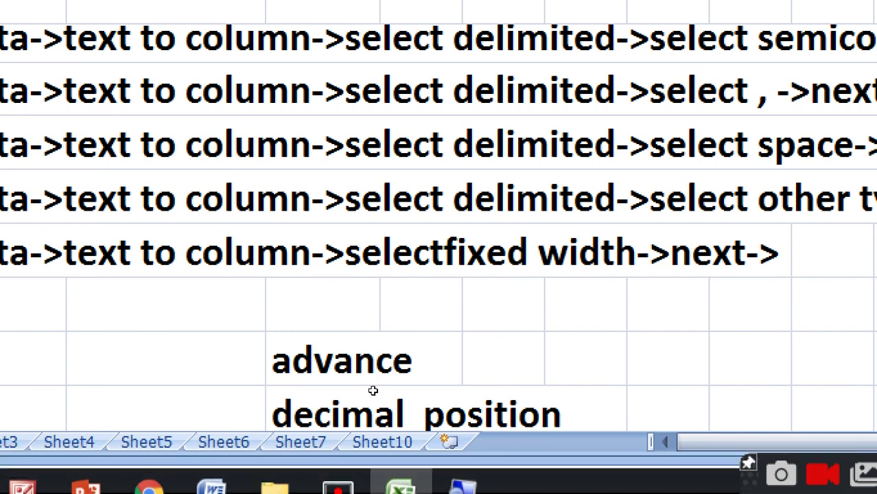